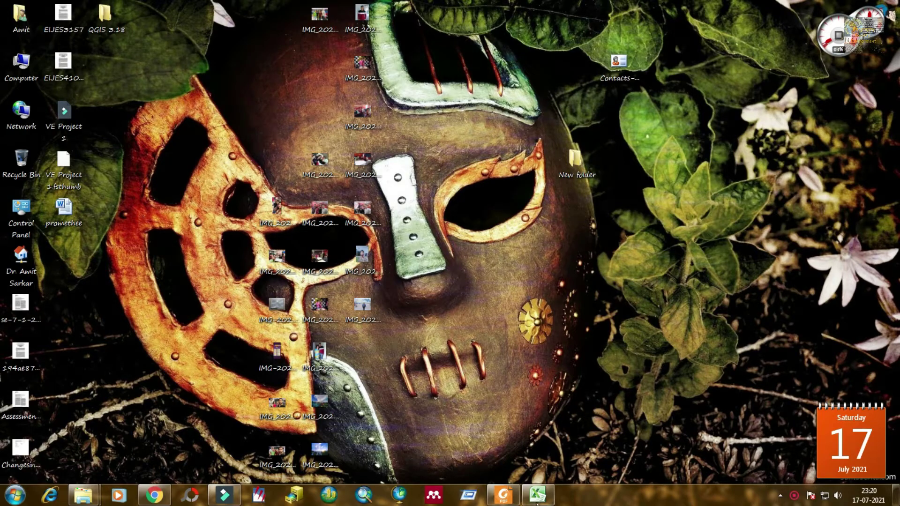
Step: Restore the Active Mine workbook and select cells J7 and K8 beside the table
left_click(537, 496)
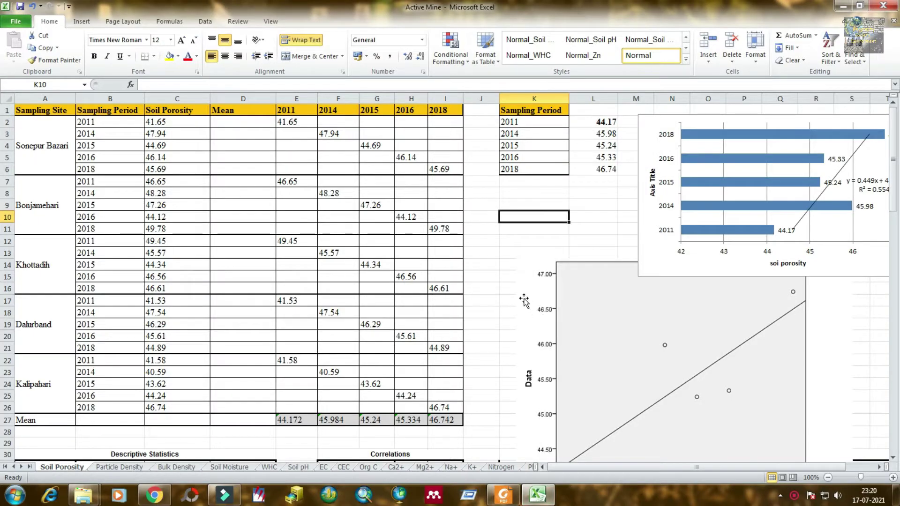
left_click(482, 183)
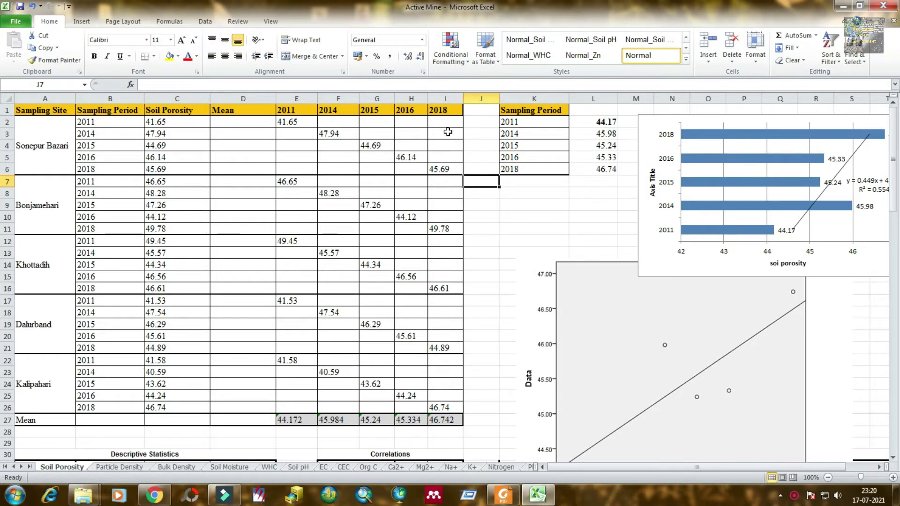
left_click(506, 190)
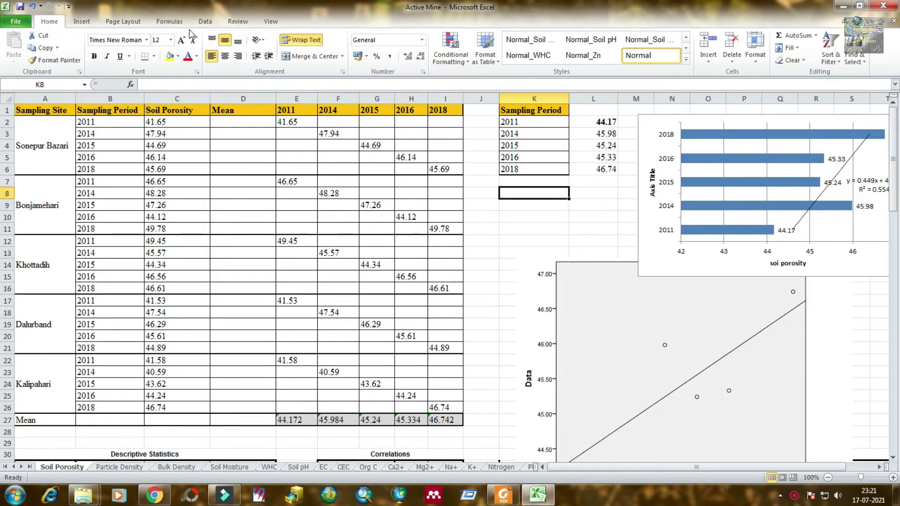
Step: Browse the Data, View, Page Layout and Insert ribbon tabs, ending on Home
left_click(205, 21)
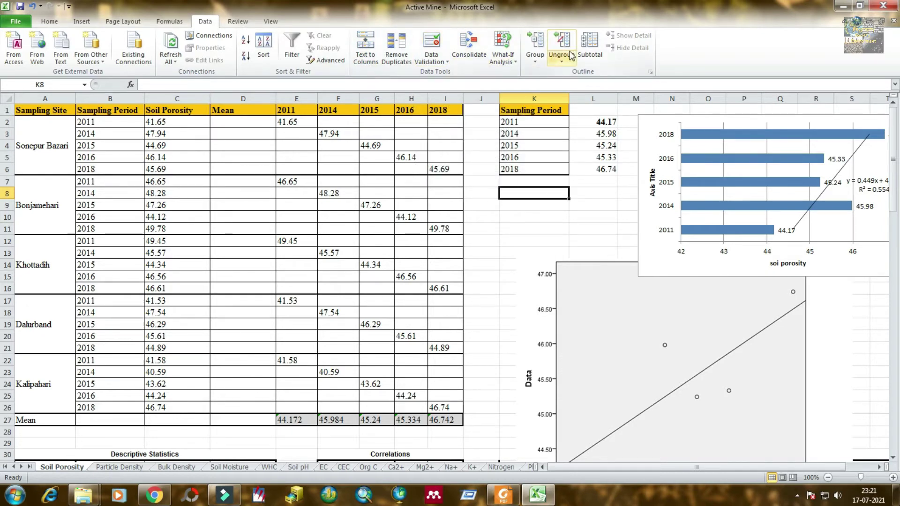
left_click(238, 21)
left_click(271, 21)
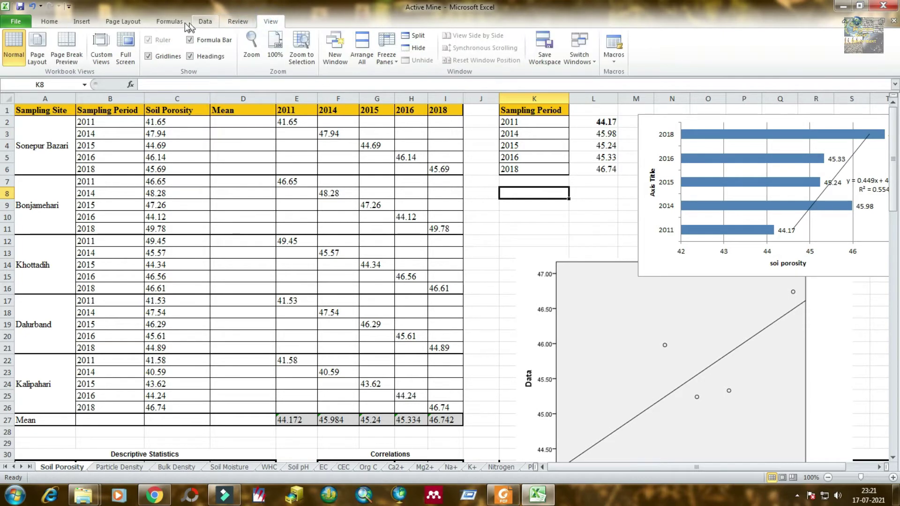
left_click(169, 21)
left_click(123, 21)
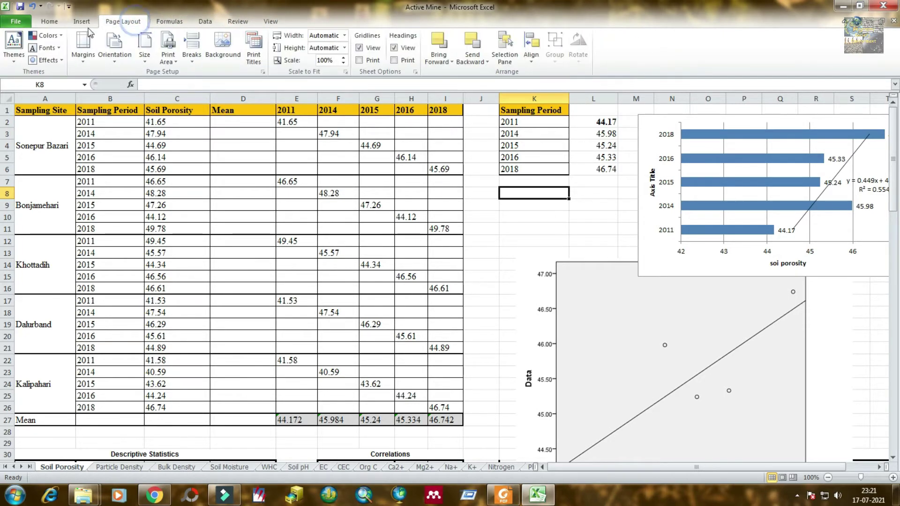
left_click(82, 21)
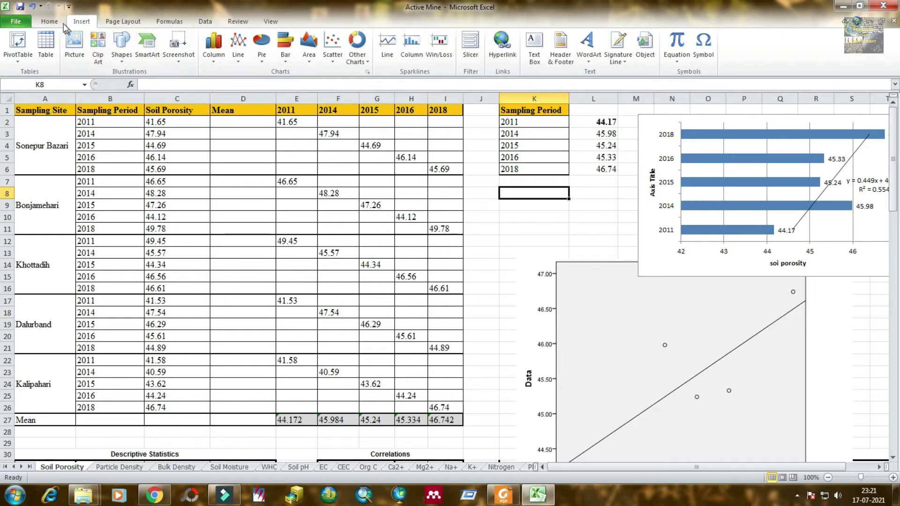
left_click(49, 21)
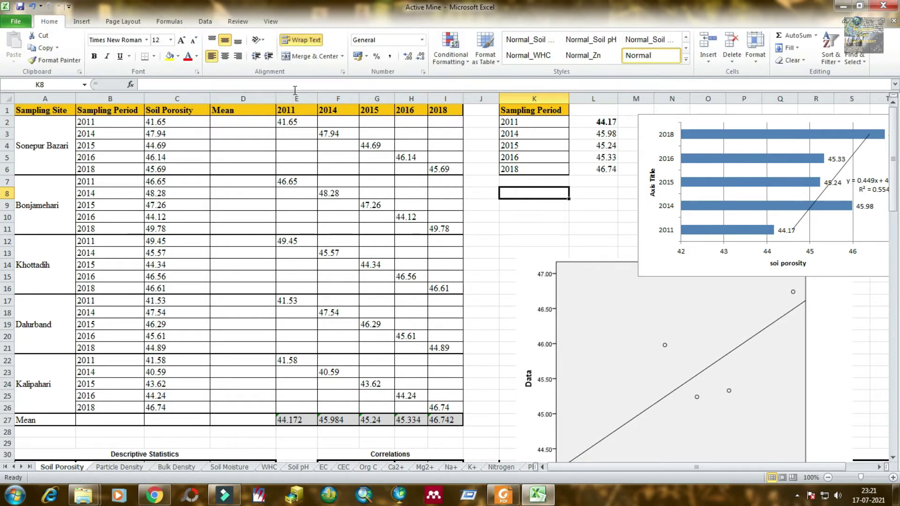
Step: Open Excel Options from the File backstage view
left_click(16, 21)
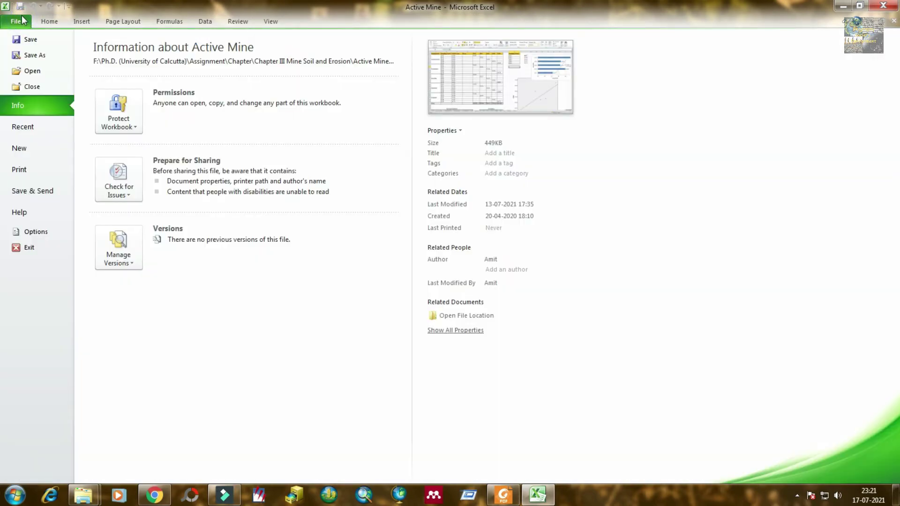
left_click(35, 231)
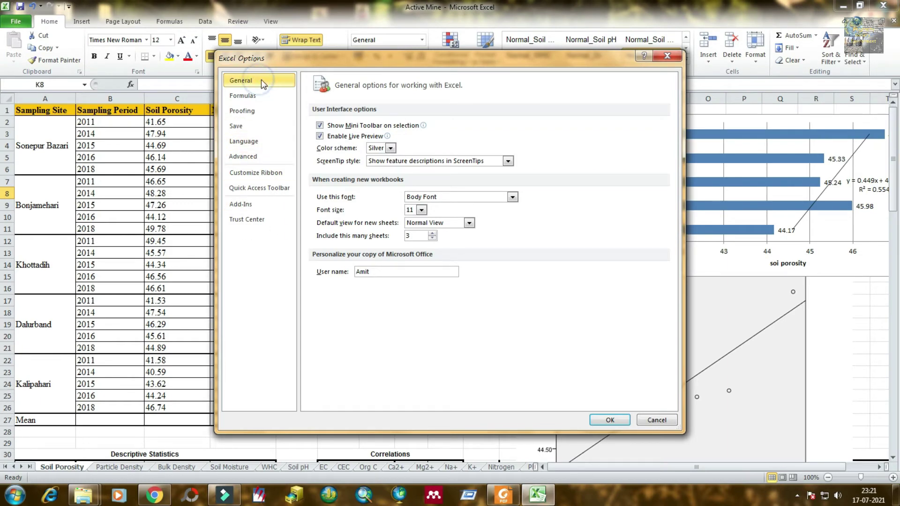
Step: In the Add-Ins page, keep Manage set to Excel Add-ins and open that add-ins list
left_click(266, 207)
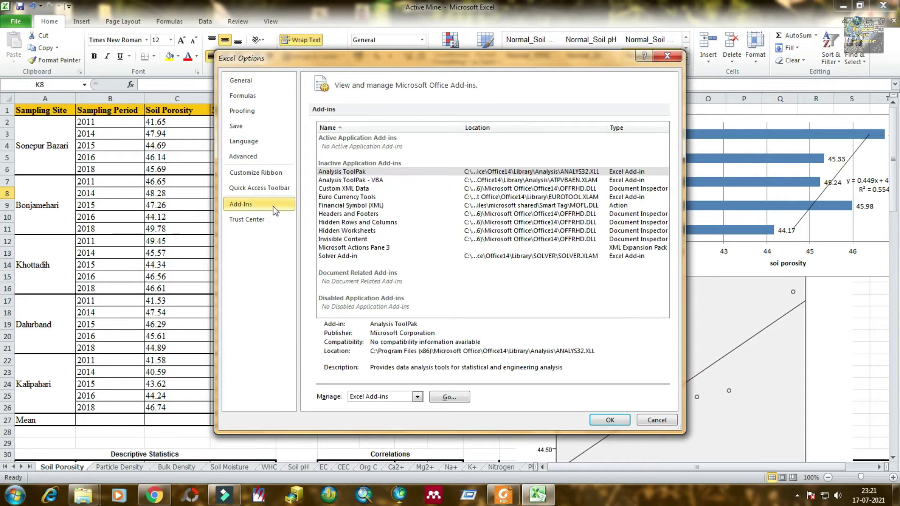
left_click(363, 398)
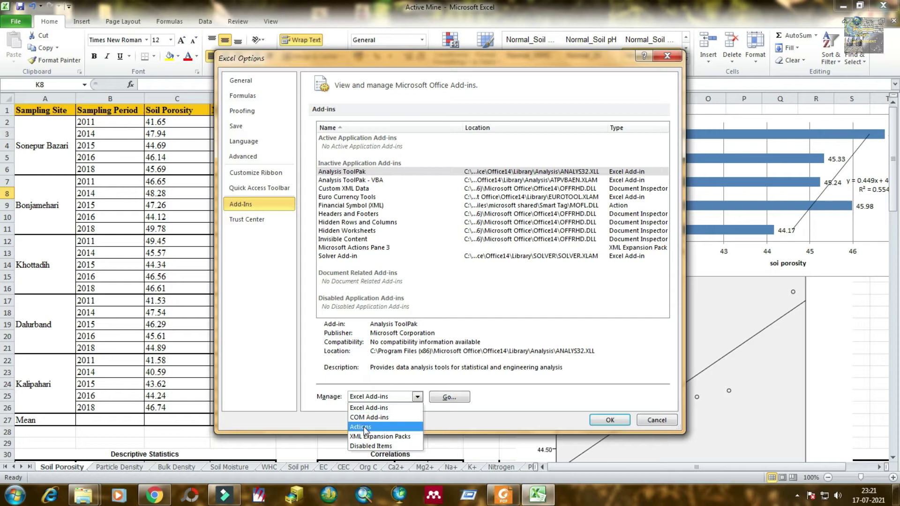
left_click(378, 407)
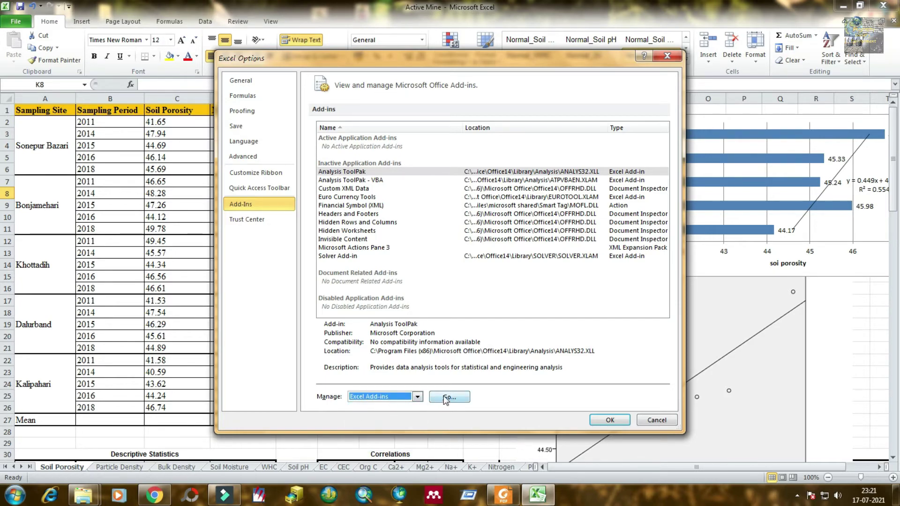
left_click(449, 398)
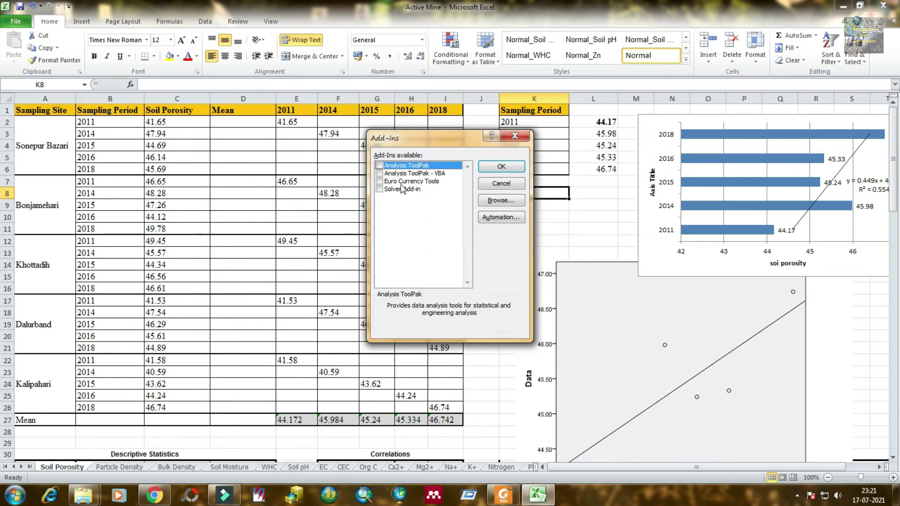
Step: Tick Analysis ToolPak in the Add-Ins dialog and confirm with OK
left_click(380, 166)
left_click(500, 167)
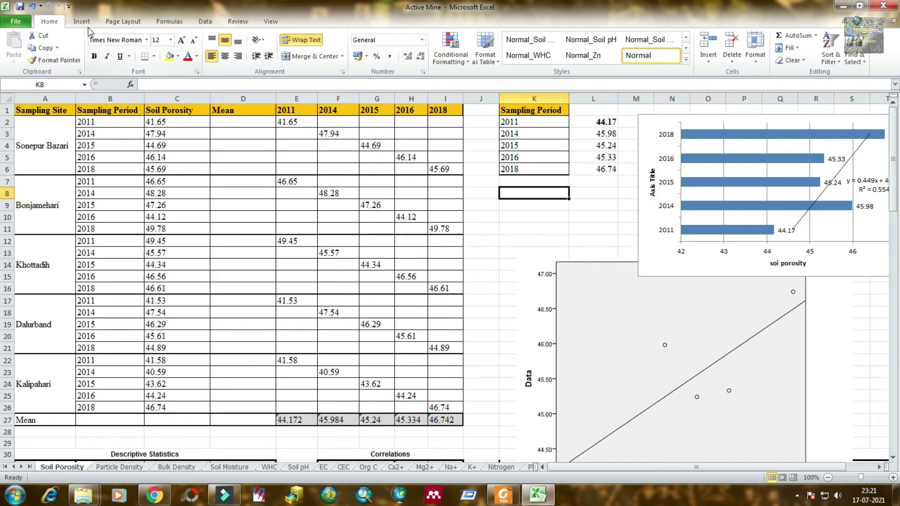
Step: Open Data Analysis from the Data tab and highlight t-Test: Two-Sample Assuming Equal Variances
left_click(206, 21)
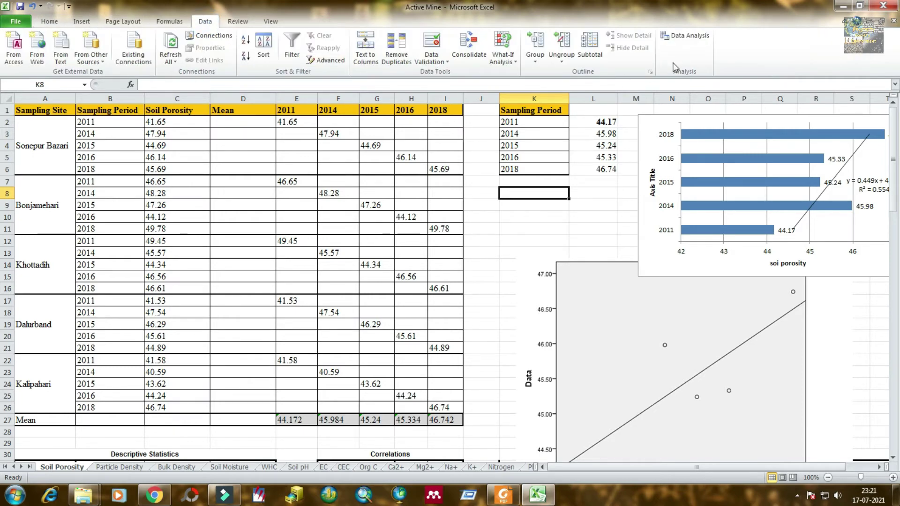
left_click(689, 36)
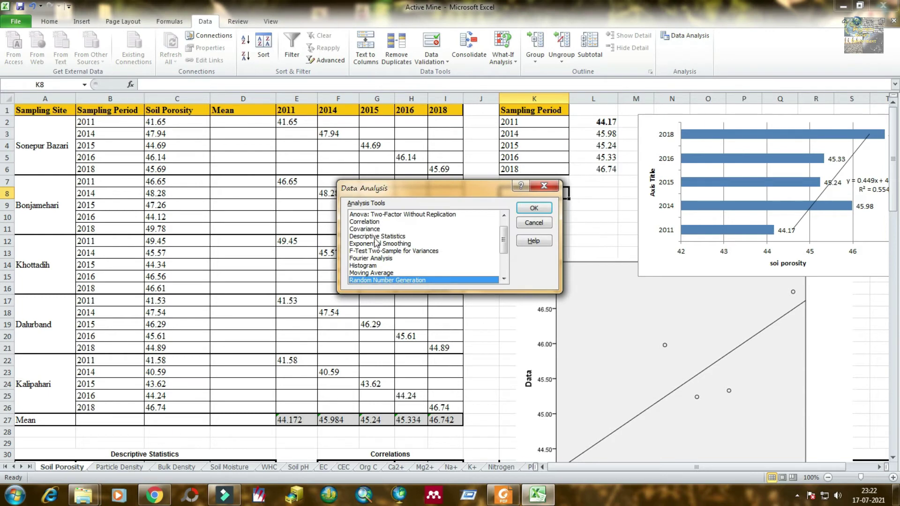
scroll(373, 232, "down", 2)
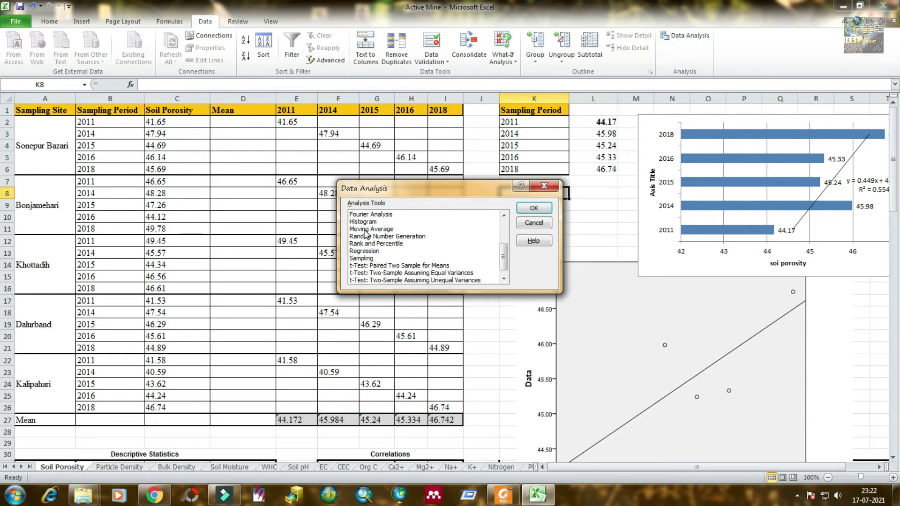
scroll(367, 233, "up", 3)
left_click(368, 236)
scroll(369, 235, "down", 3)
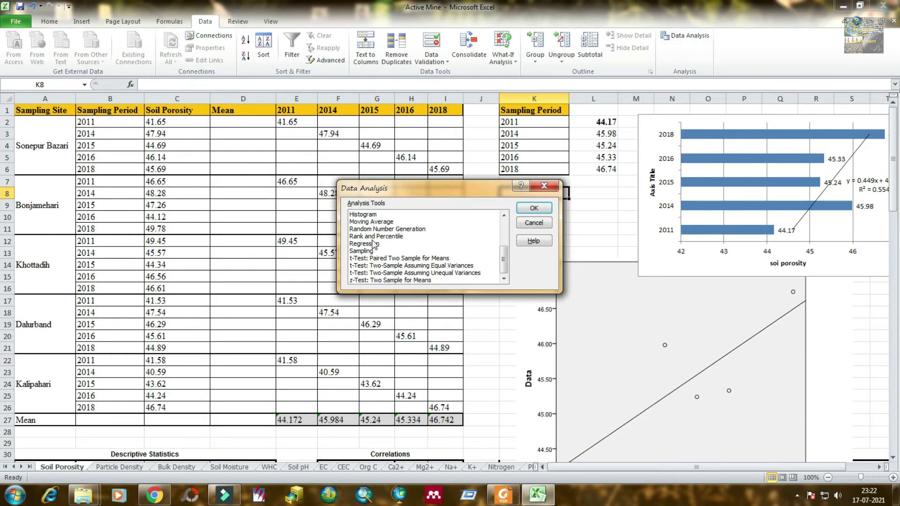
left_click(398, 258)
left_click(397, 266)
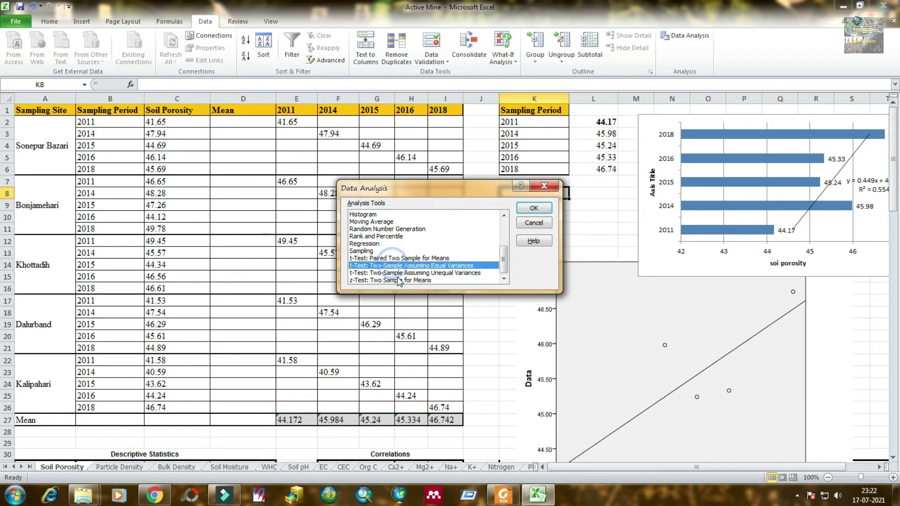